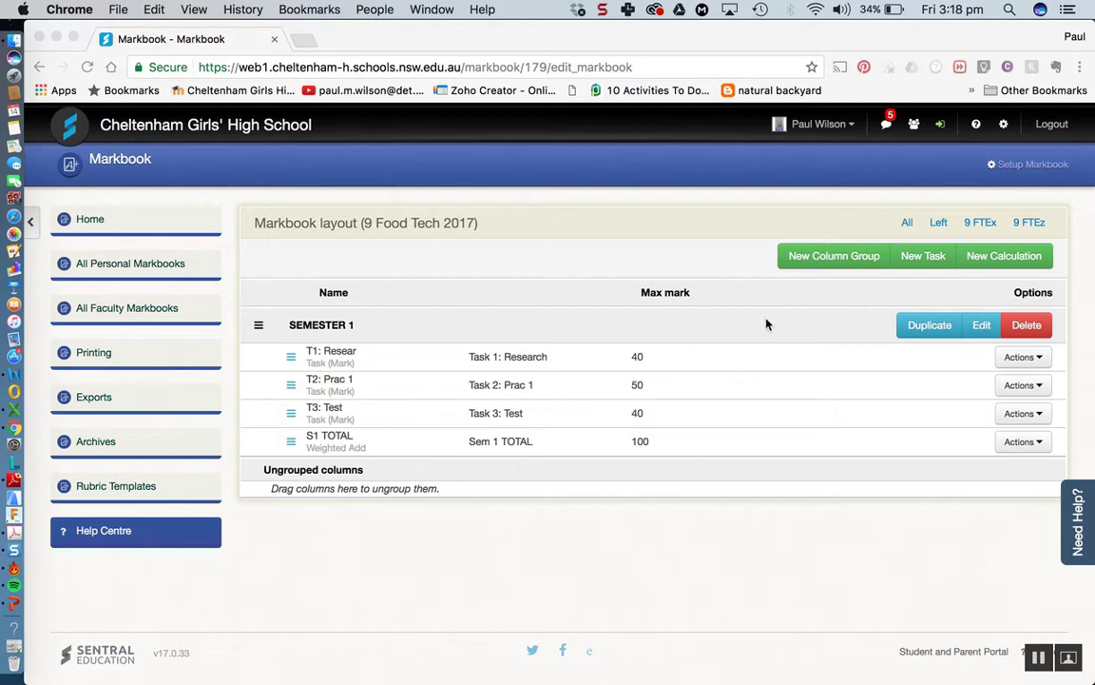
Start a new calculation named Rank with the column heading R and decimal places set to whole numbers
click(1007, 257)
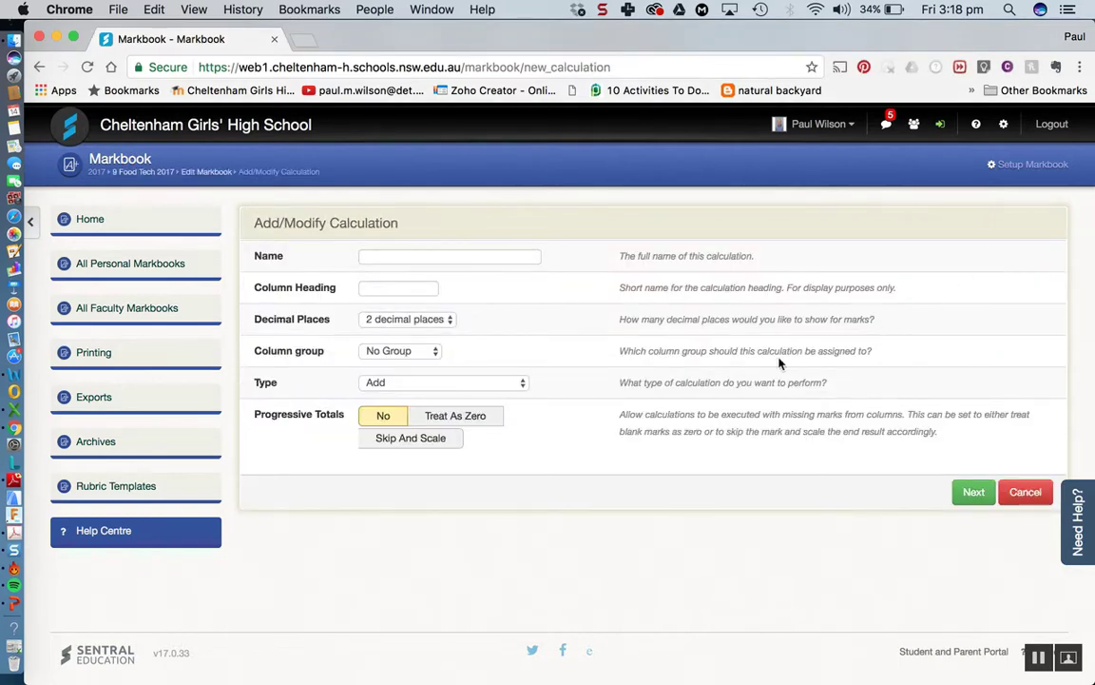
click(403, 258)
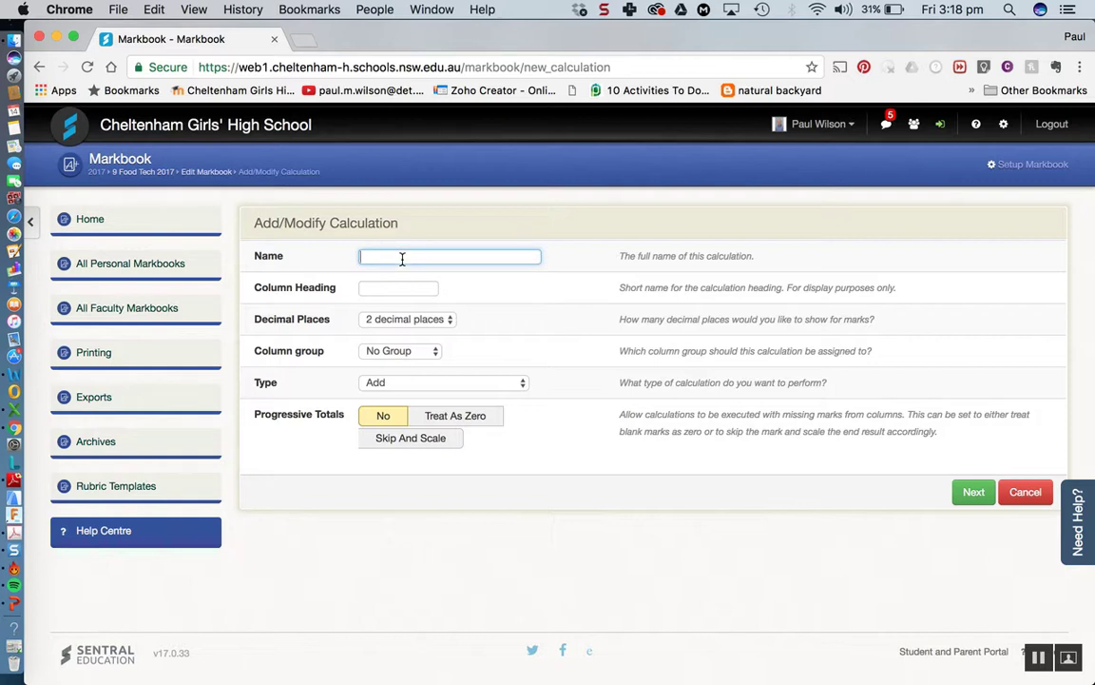
text(Rank)
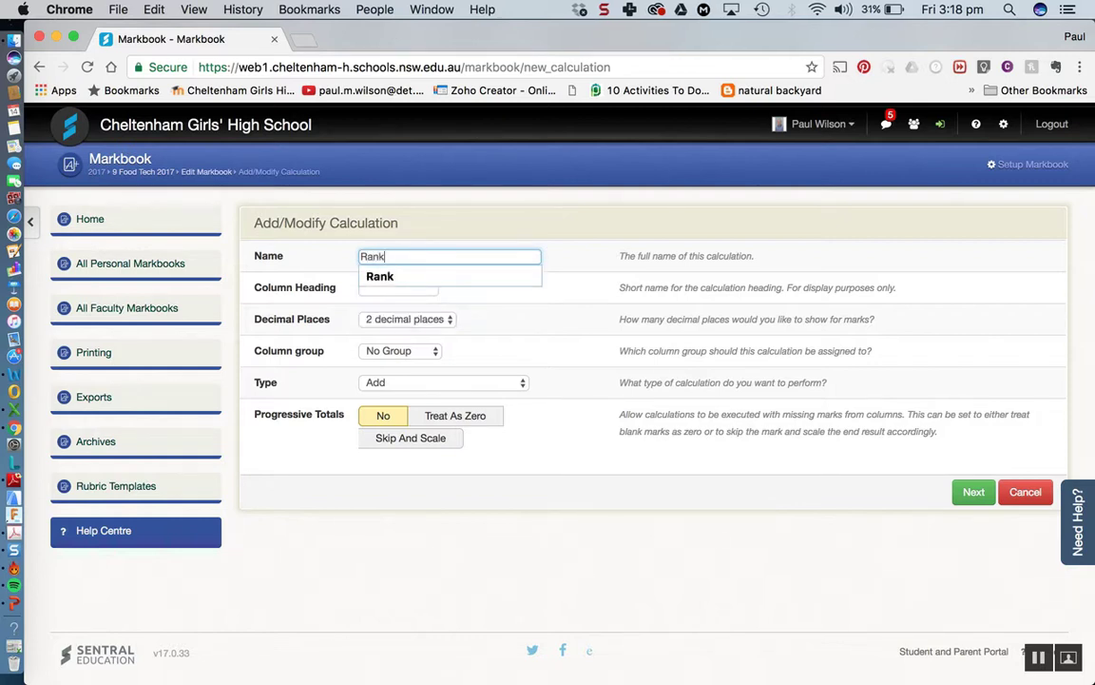
click(399, 279)
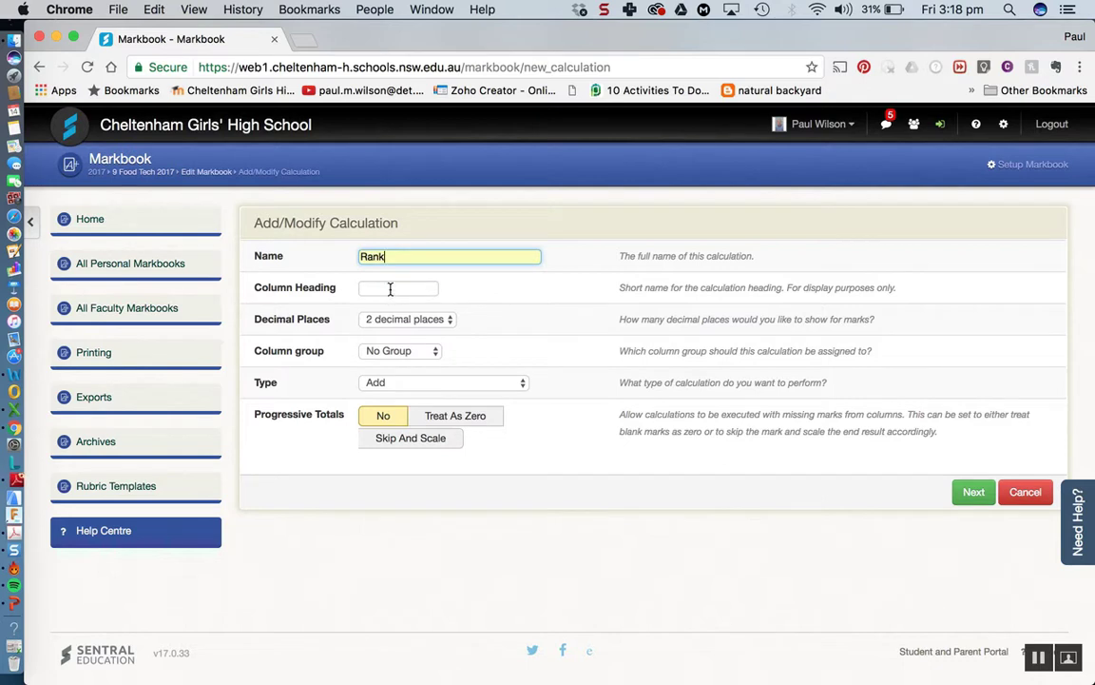
click(390, 288)
text(R)
click(435, 321)
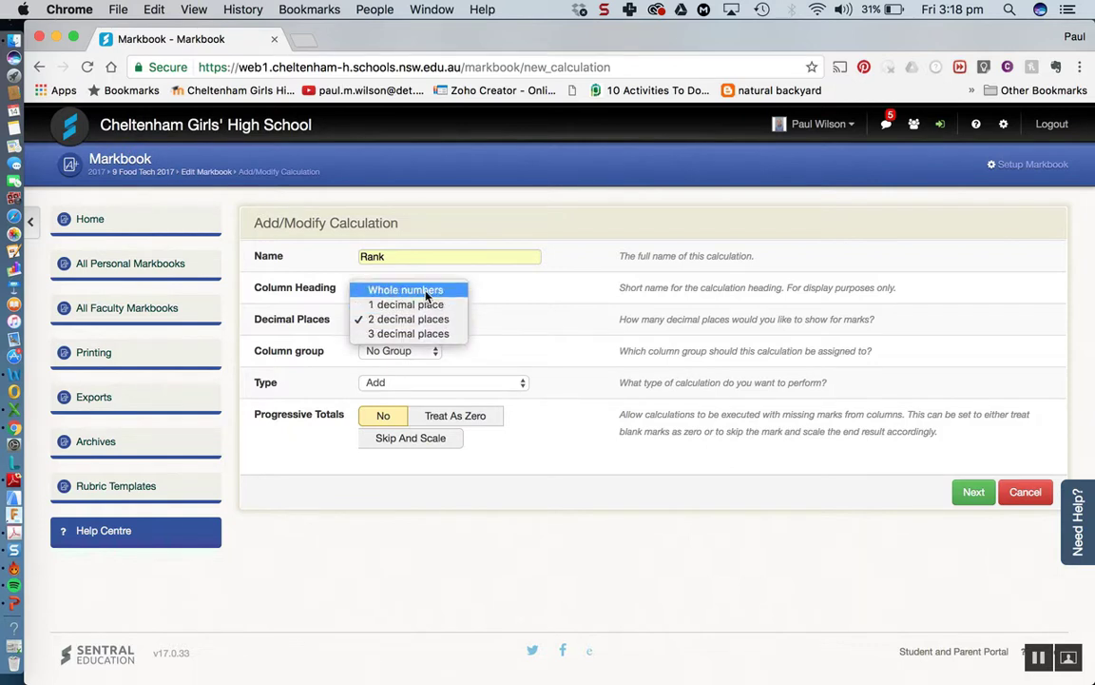
click(407, 289)
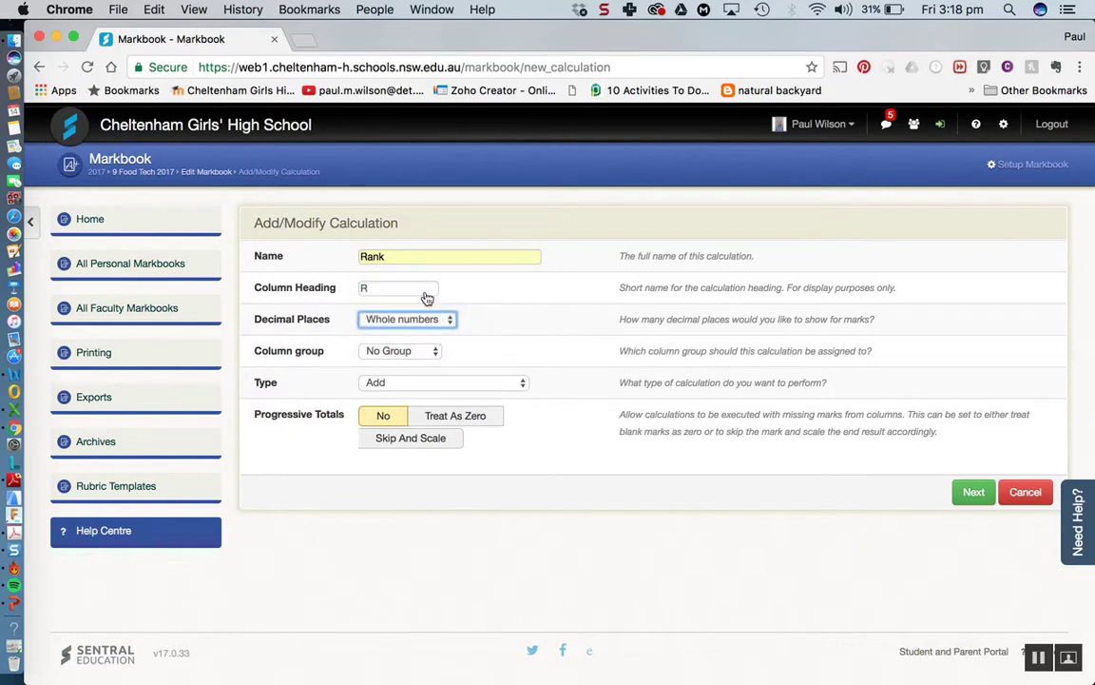
Assign the Rank calculation to the SEMESTER 1 column group and set its type to Rank
click(439, 354)
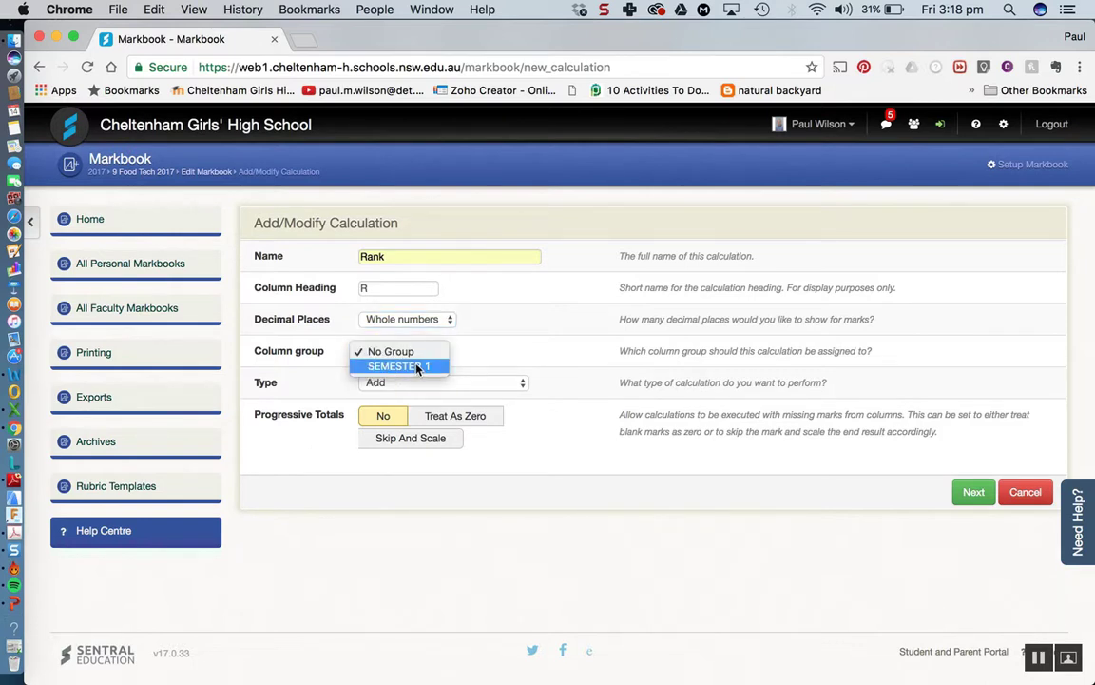
click(419, 369)
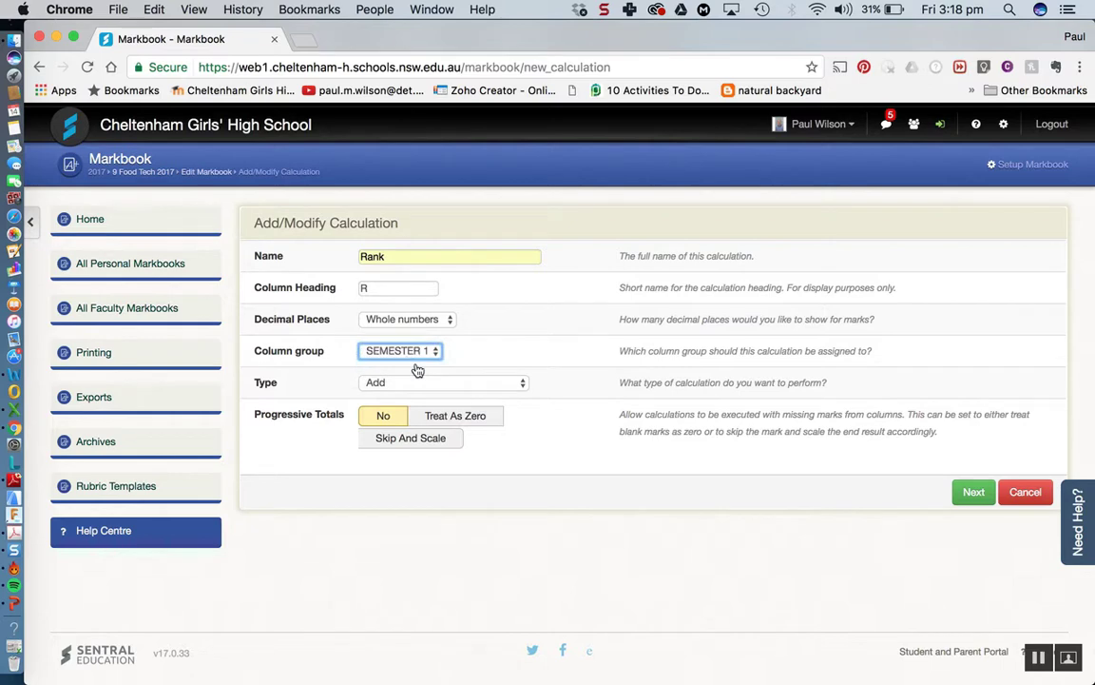
click(514, 384)
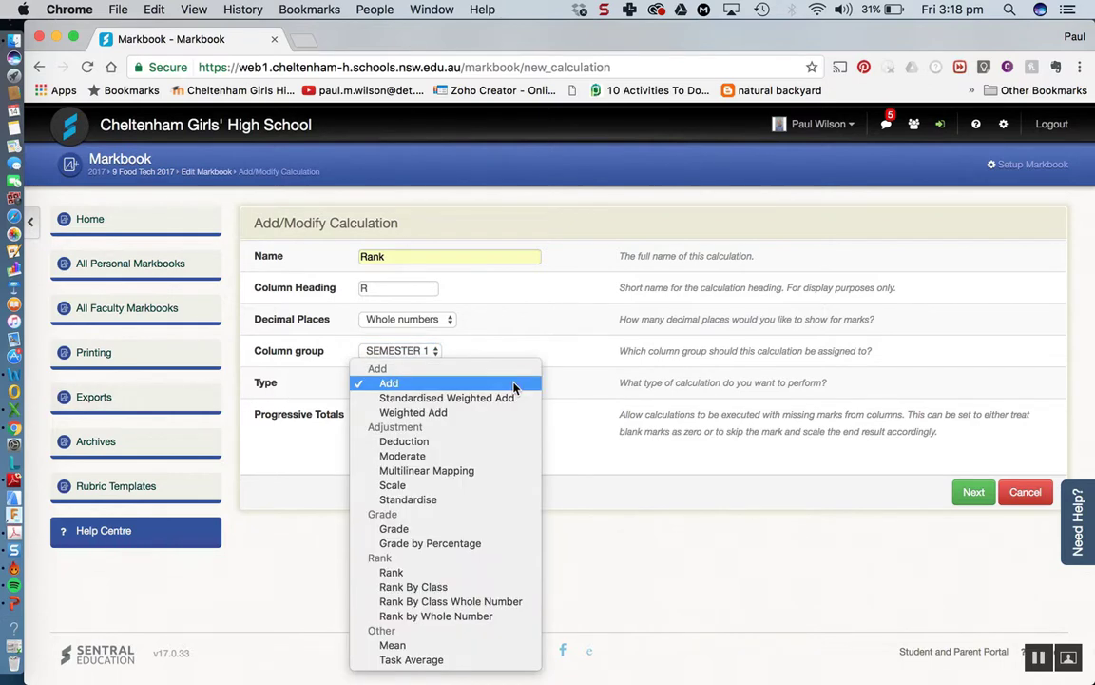
click(404, 574)
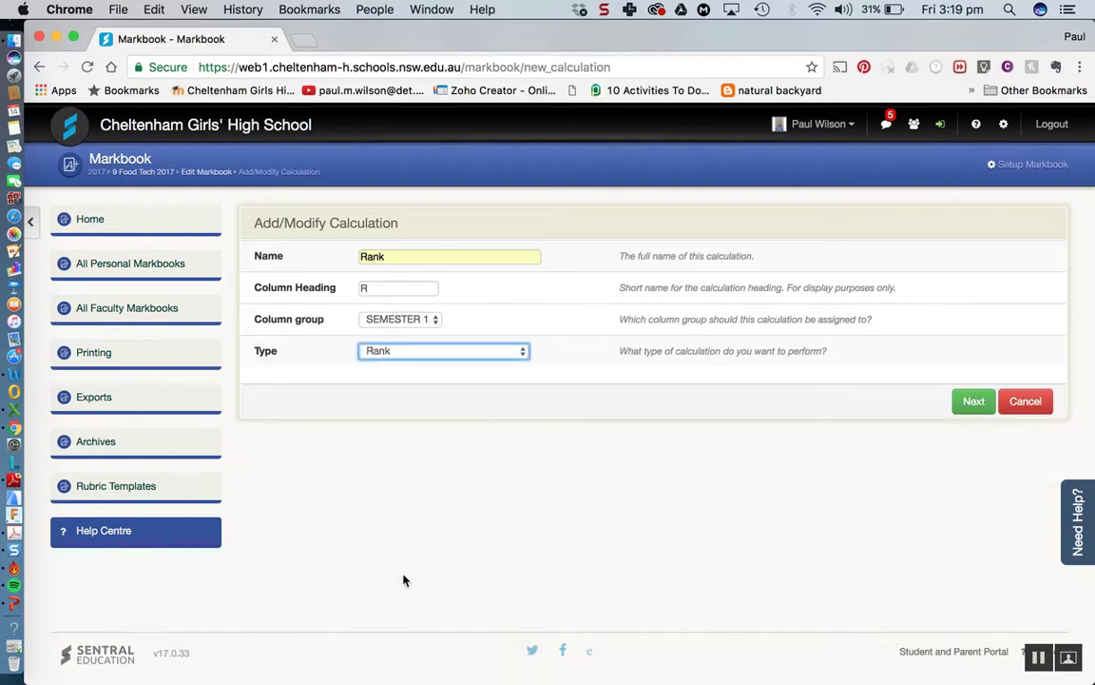
Base the ranking on the Sem 1 TOTAL calculation and save it
click(973, 403)
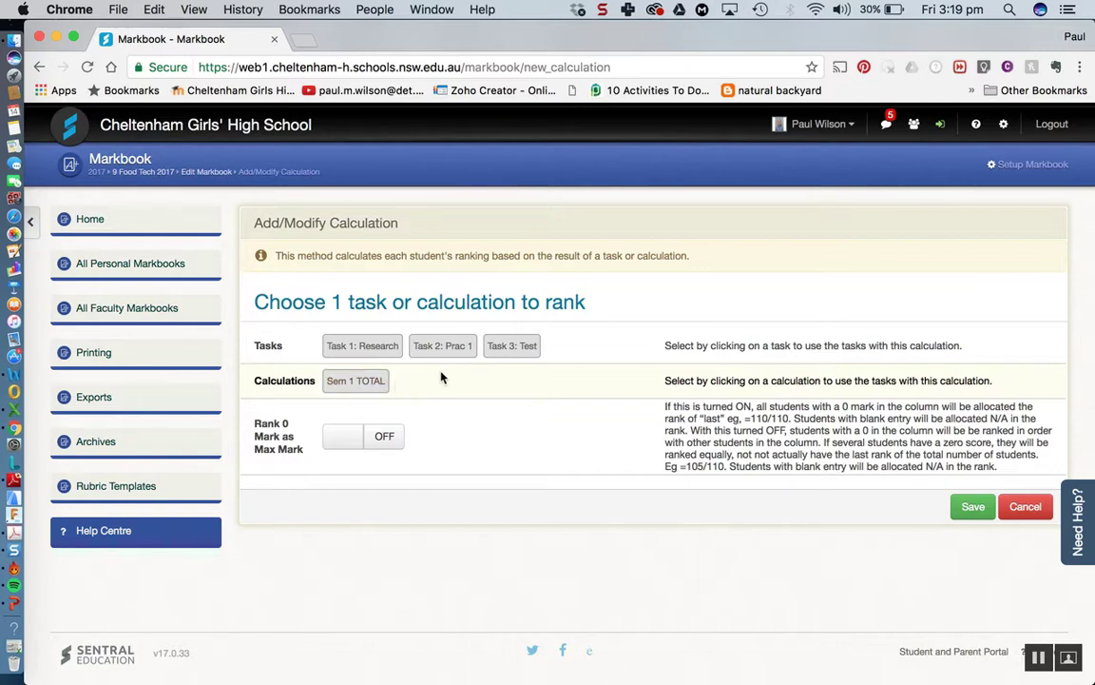
click(354, 384)
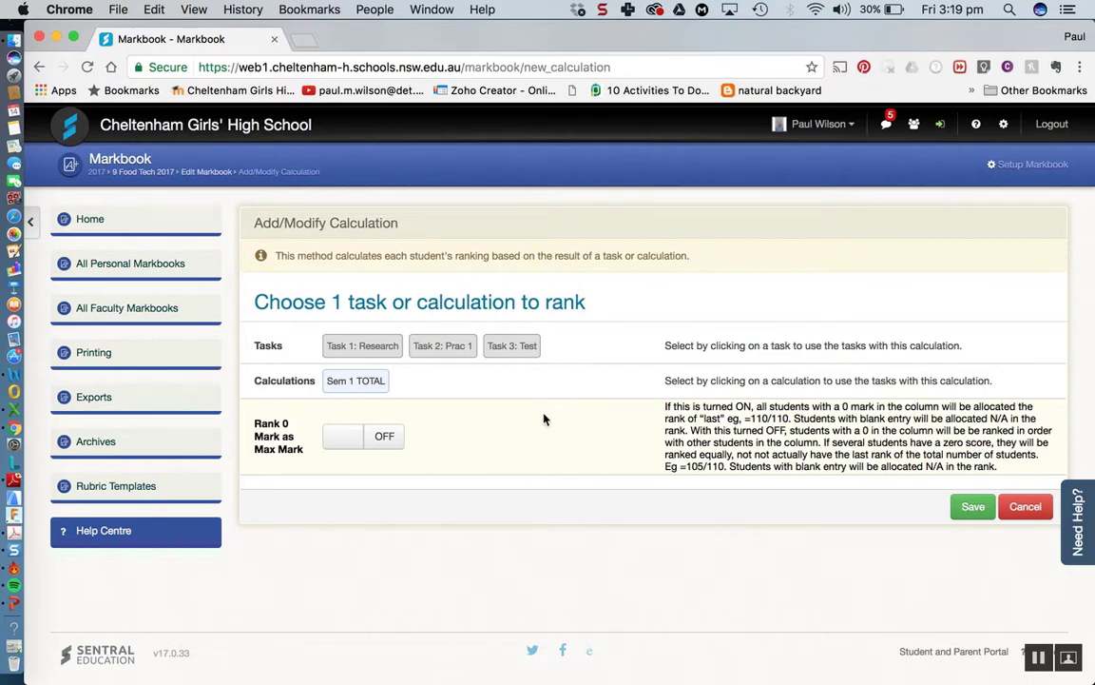
click(973, 507)
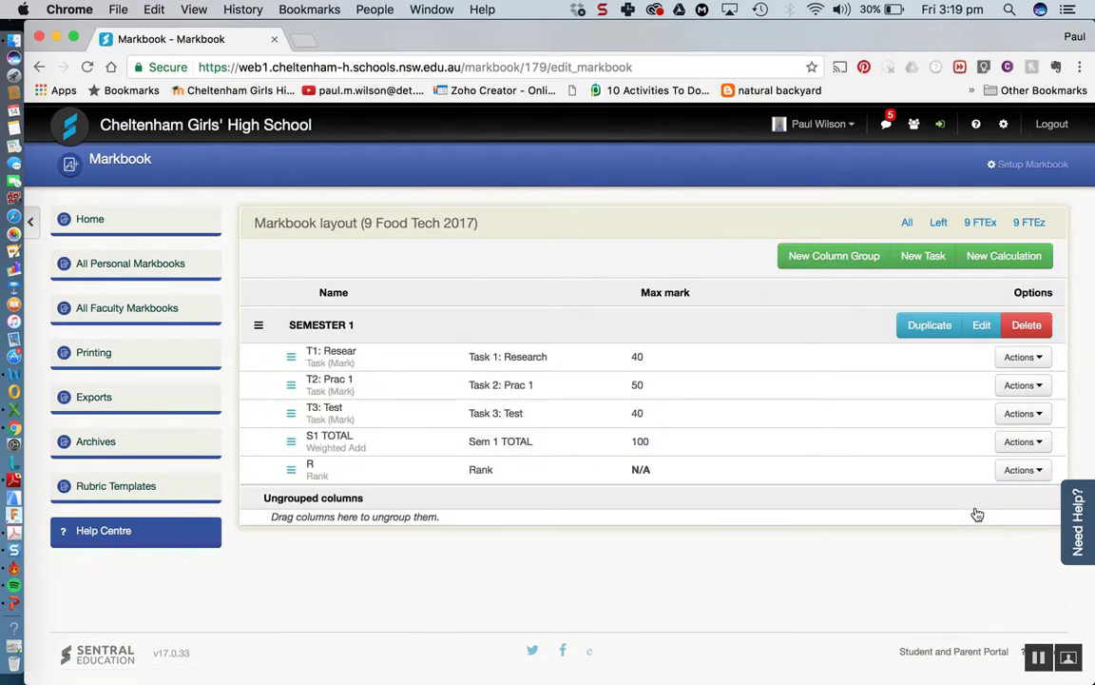
Try to move the S1 TOTAL column below the R column in the markbook layout
drag(291, 442, 322, 479)
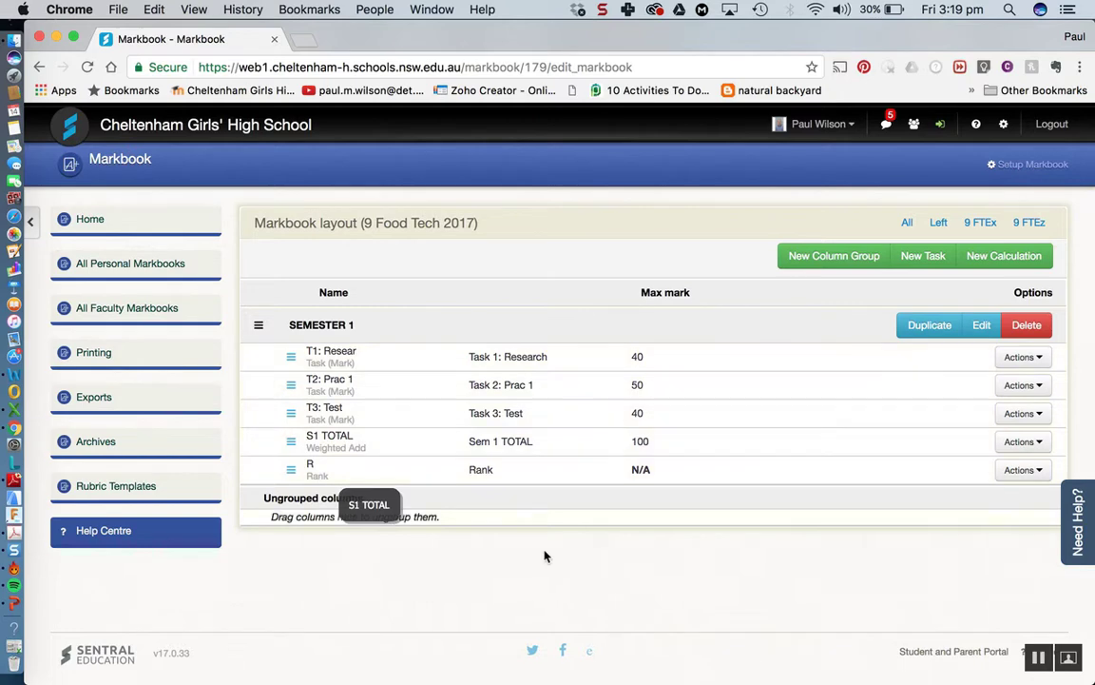
Open the 9 FTEx class marks and run the calculation for the R column
click(982, 224)
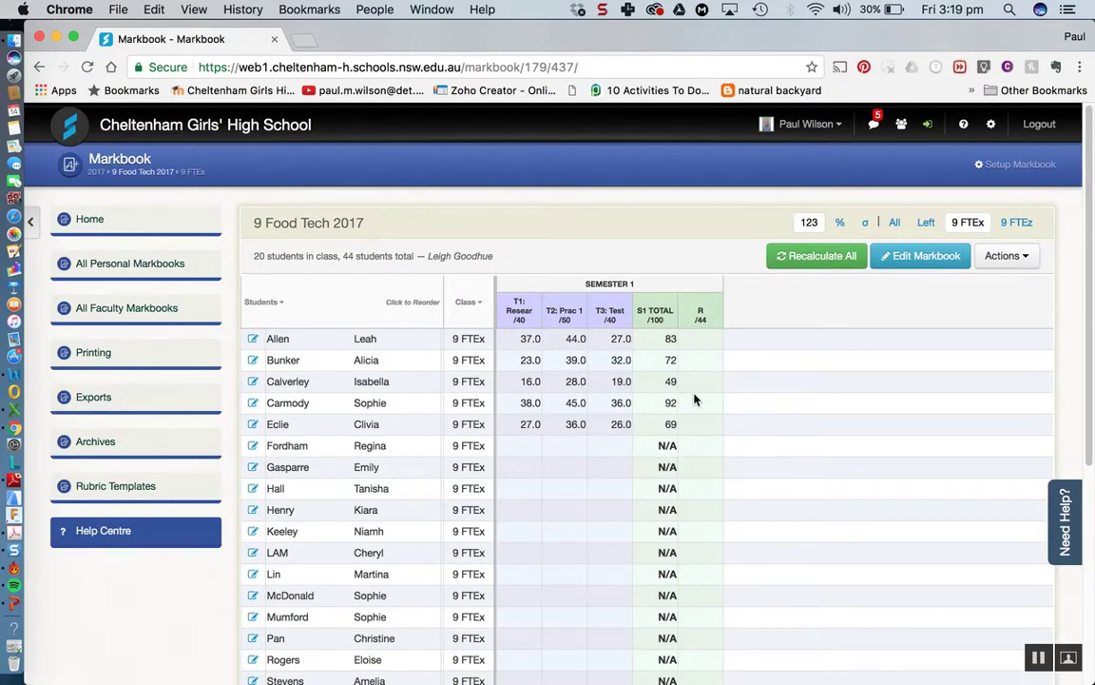
click(704, 311)
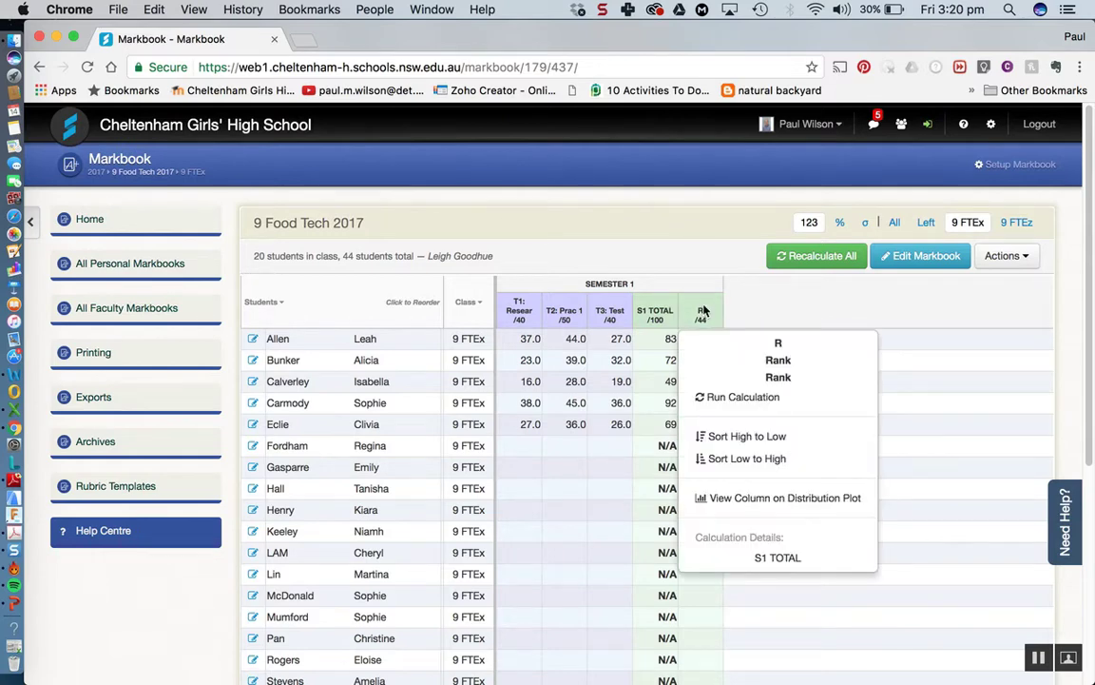
click(726, 399)
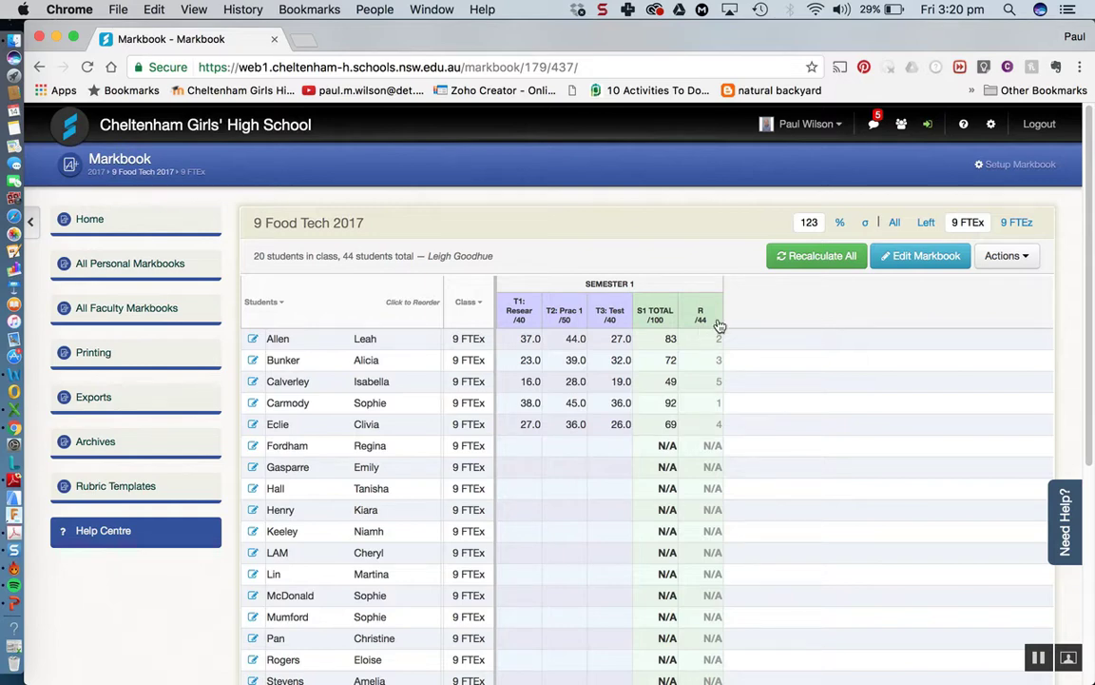
Return to the markbook layout and start a new calculation named Grade with column heading G and whole numbers
click(934, 263)
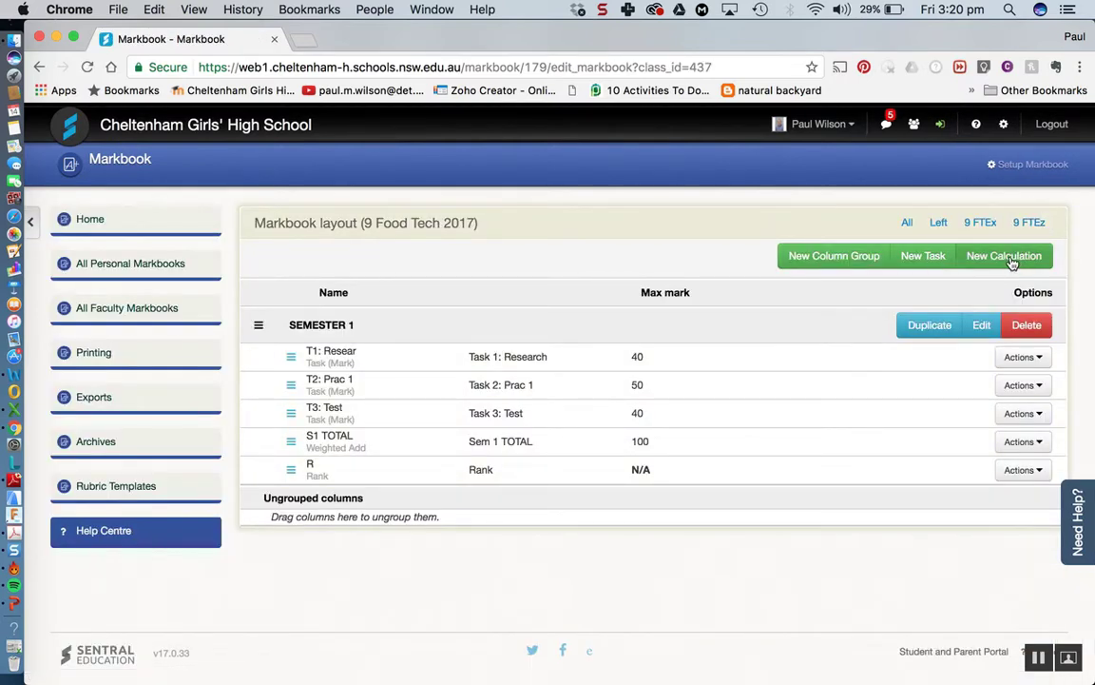
click(1011, 262)
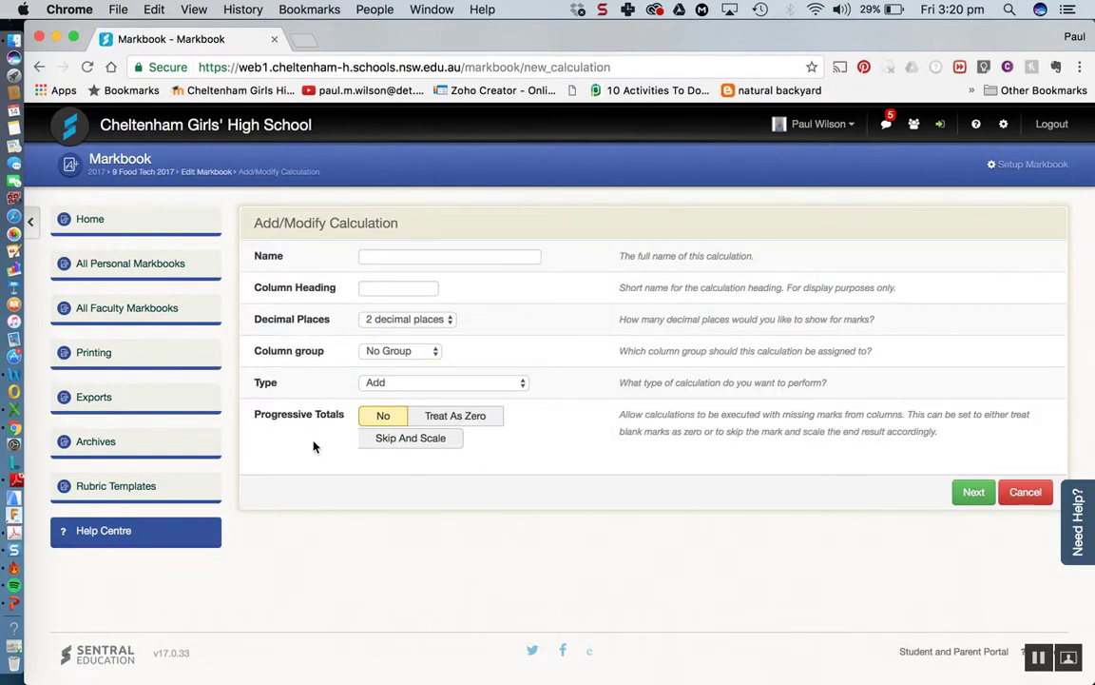
click(394, 255)
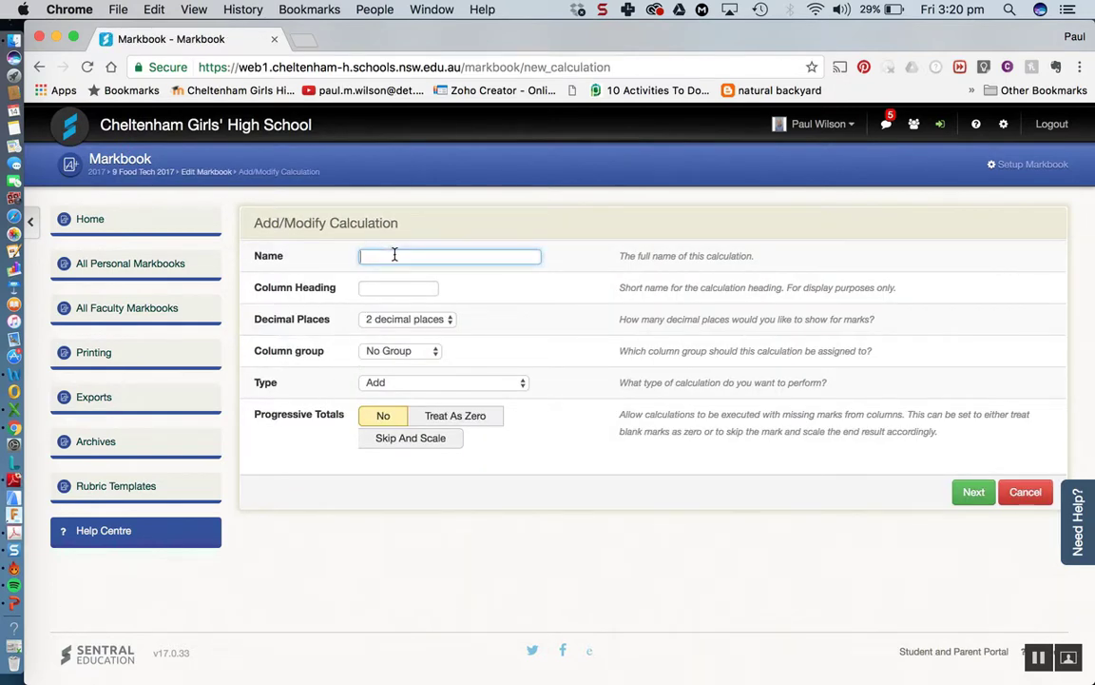
text(Grade)
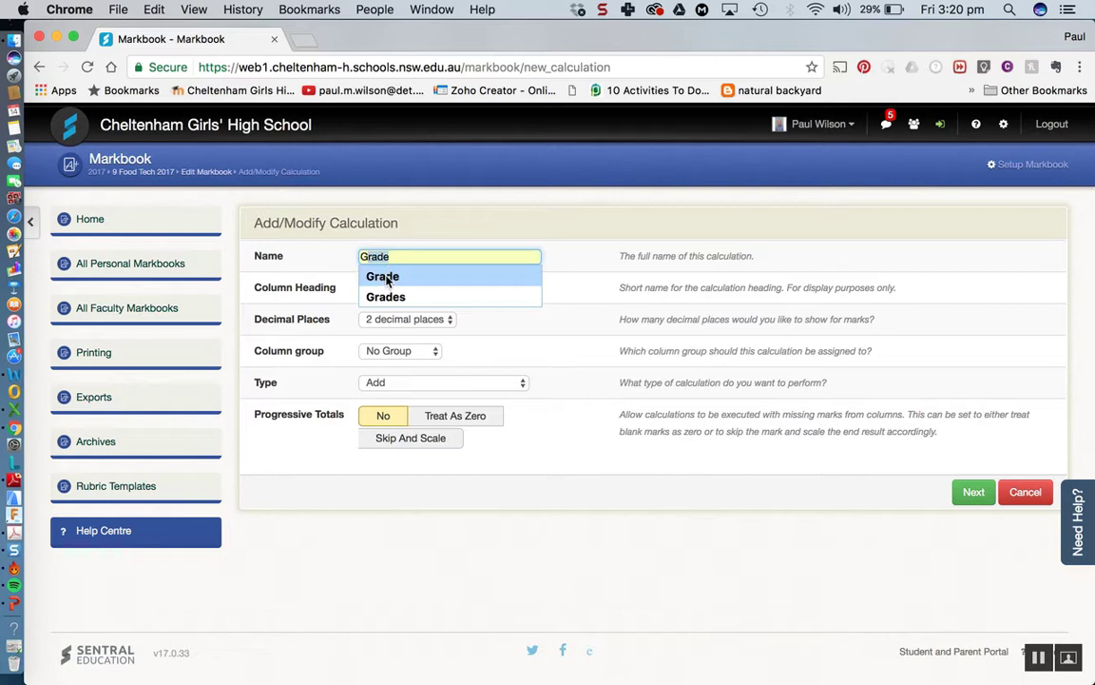
click(382, 276)
click(386, 287)
text(G)
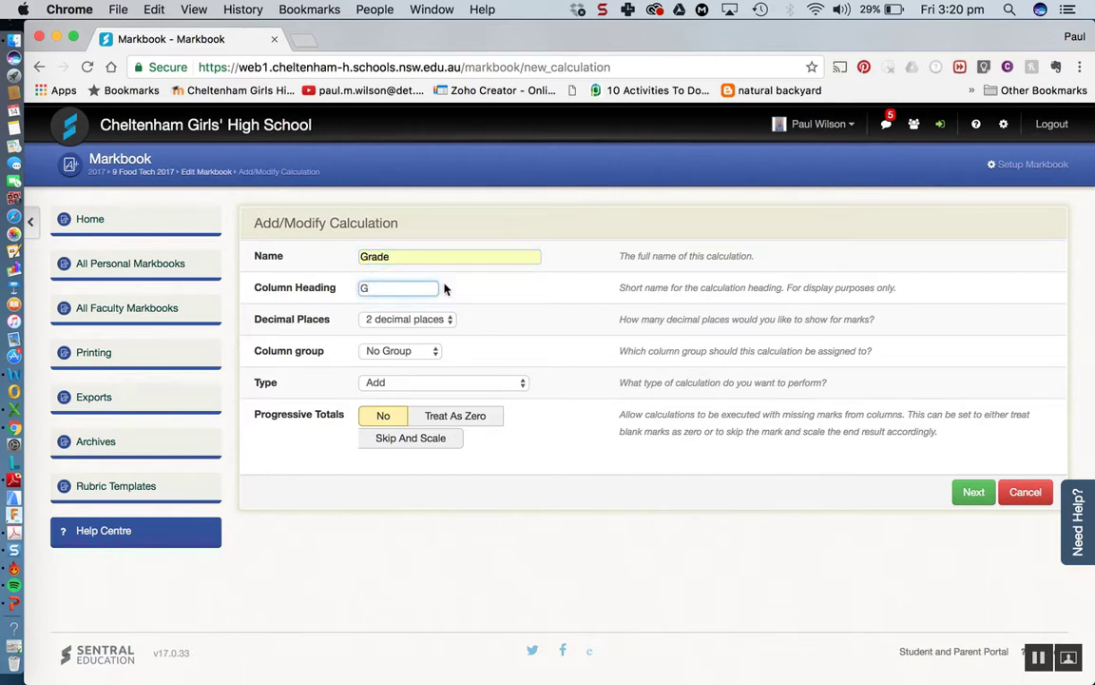
click(444, 325)
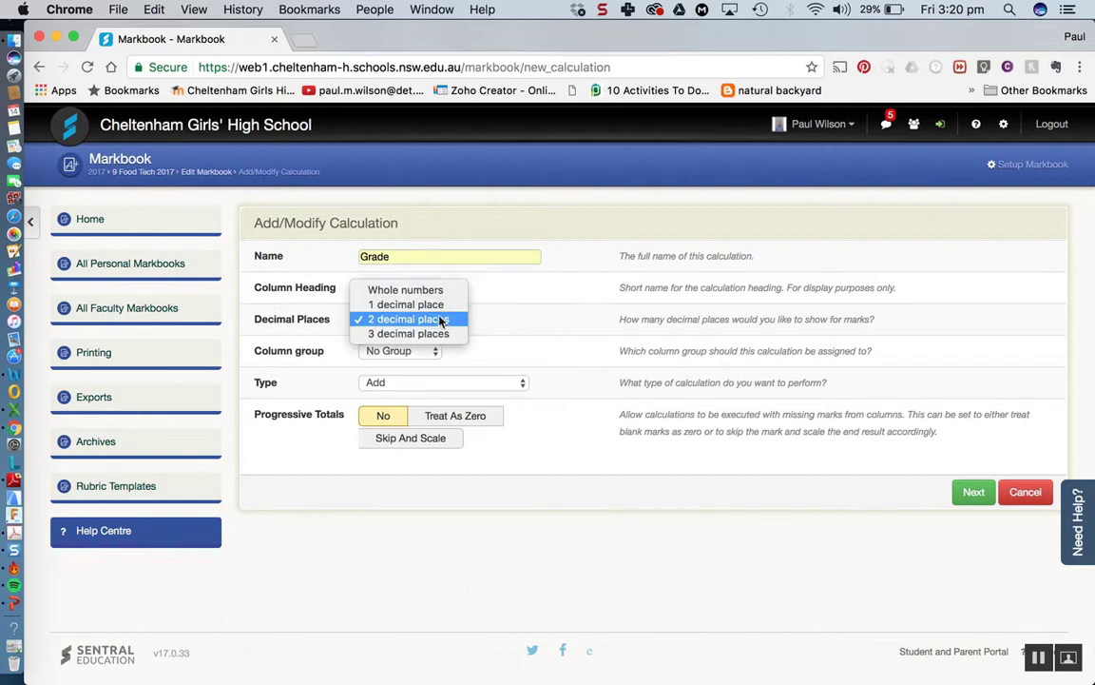
click(434, 298)
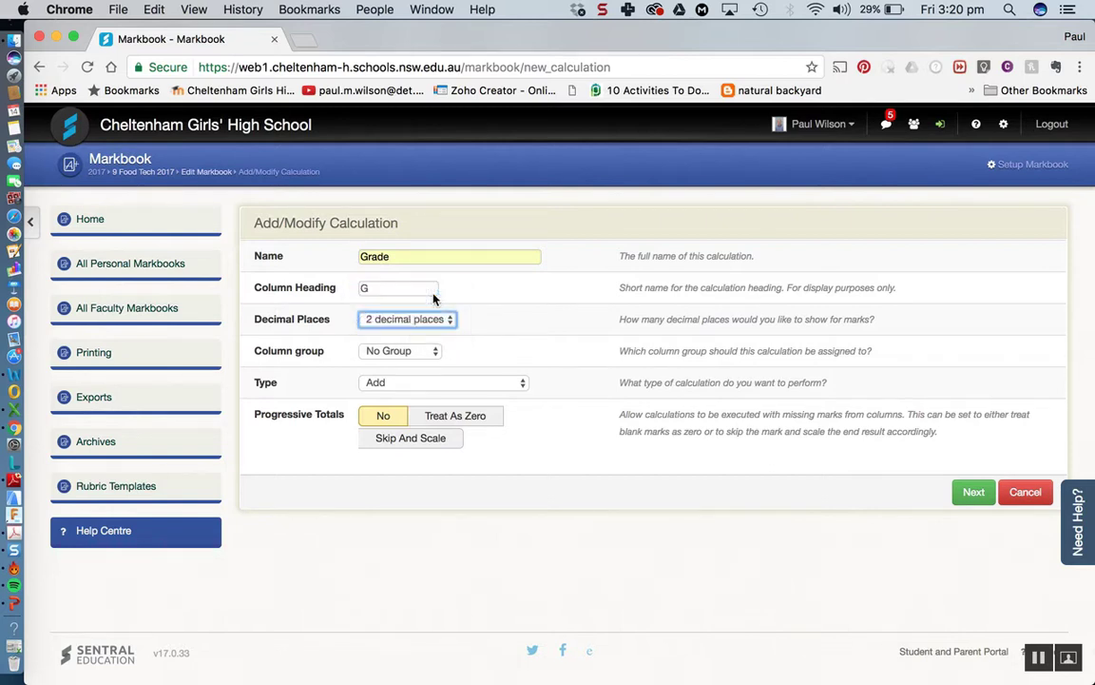
Assign the Grade calculation to the SEMESTER 1 column group and set its type to Grade
click(433, 354)
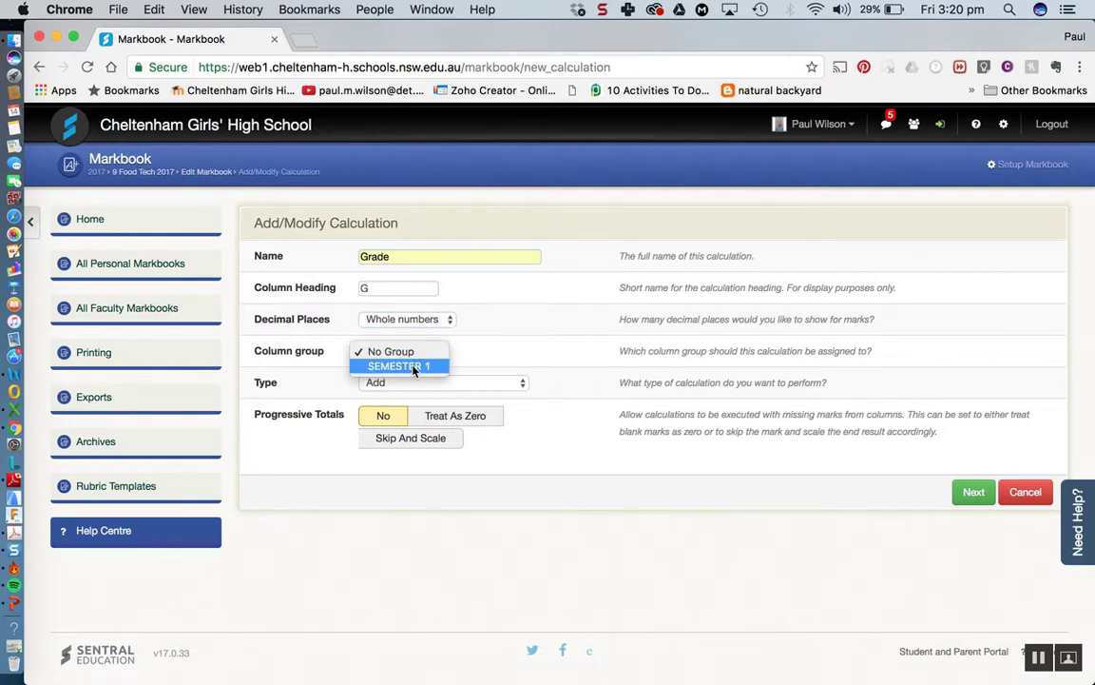
click(413, 370)
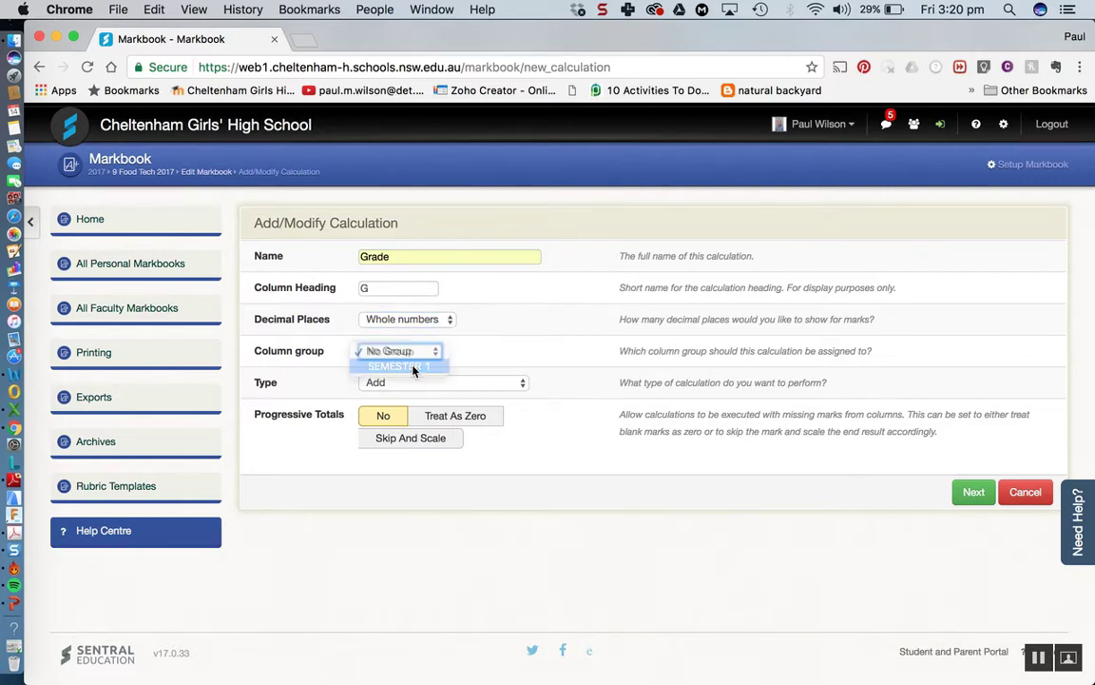
click(511, 384)
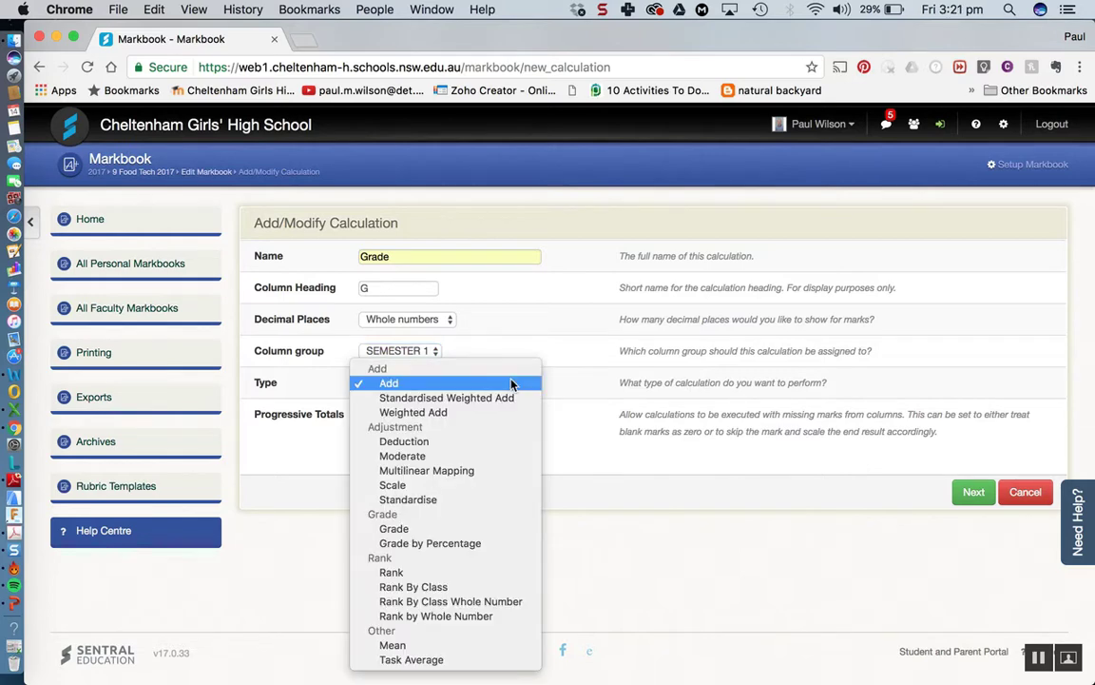
click(395, 529)
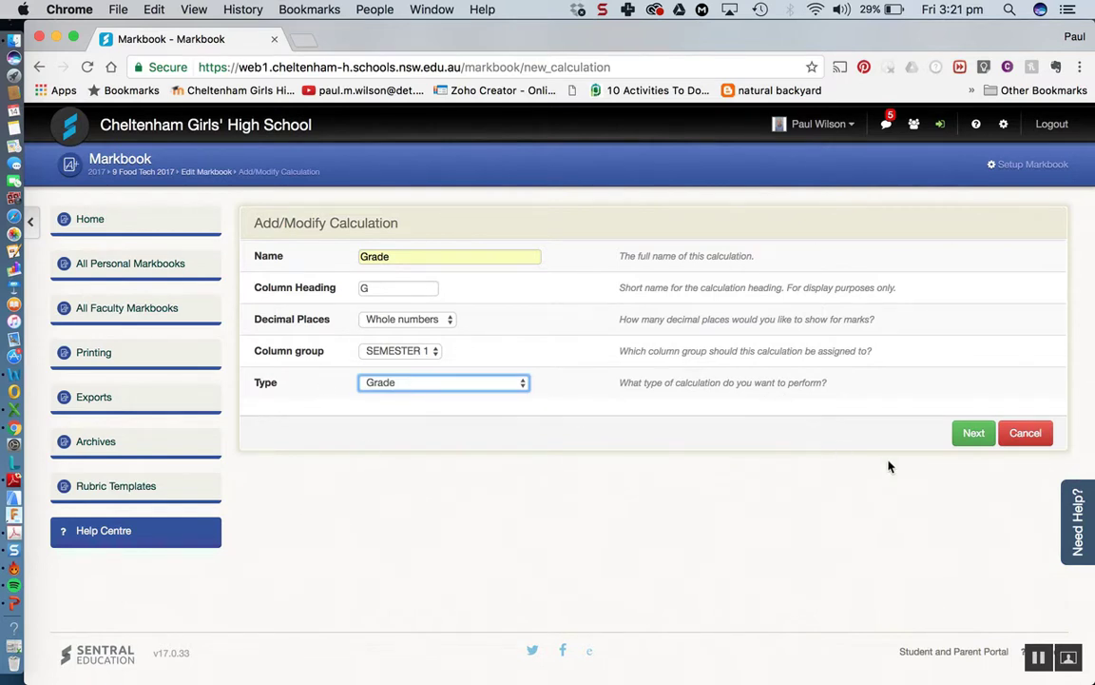
Base the grades on Sem 1 TOTAL using the existing Default Cutoff scale, and save the calculation
click(973, 435)
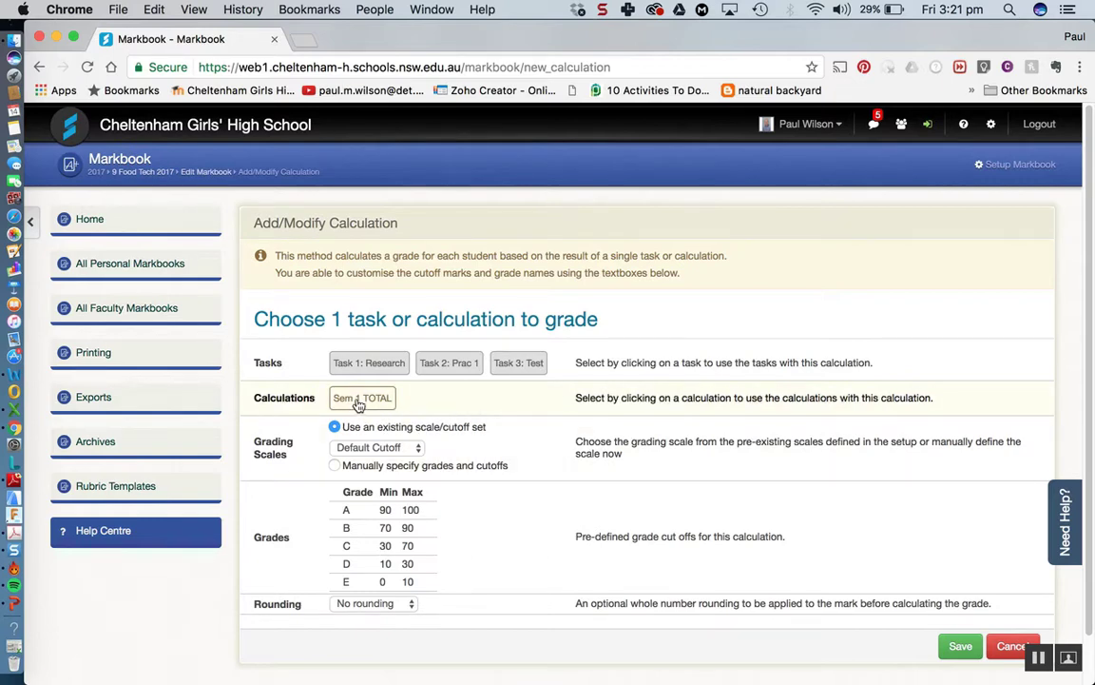
click(359, 401)
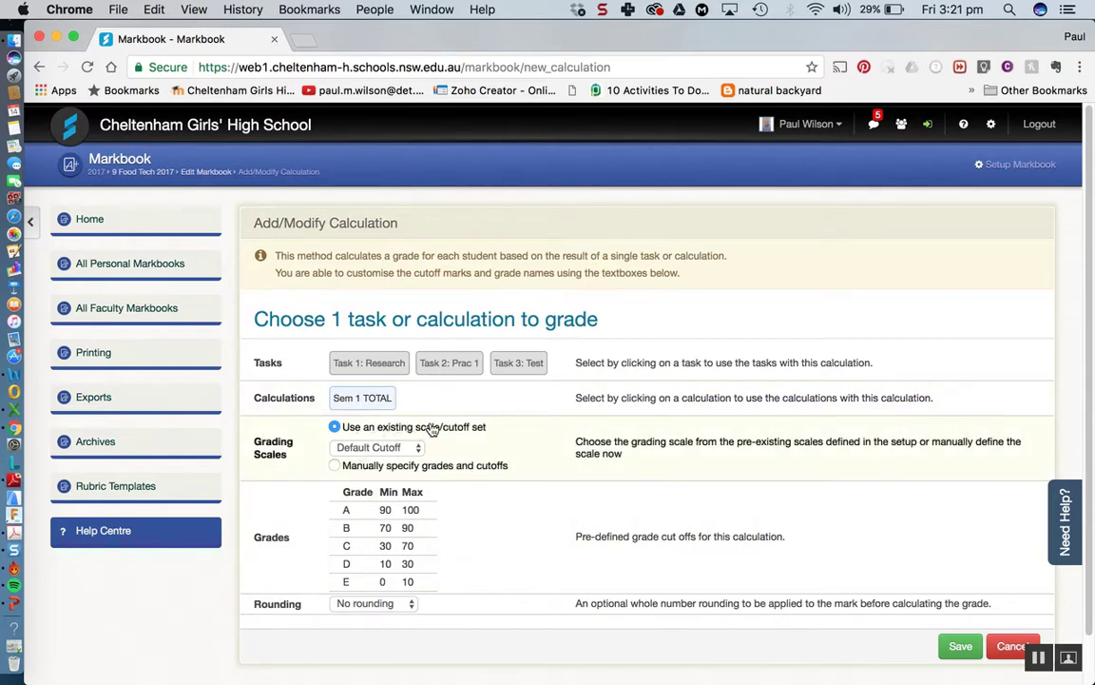
click(336, 467)
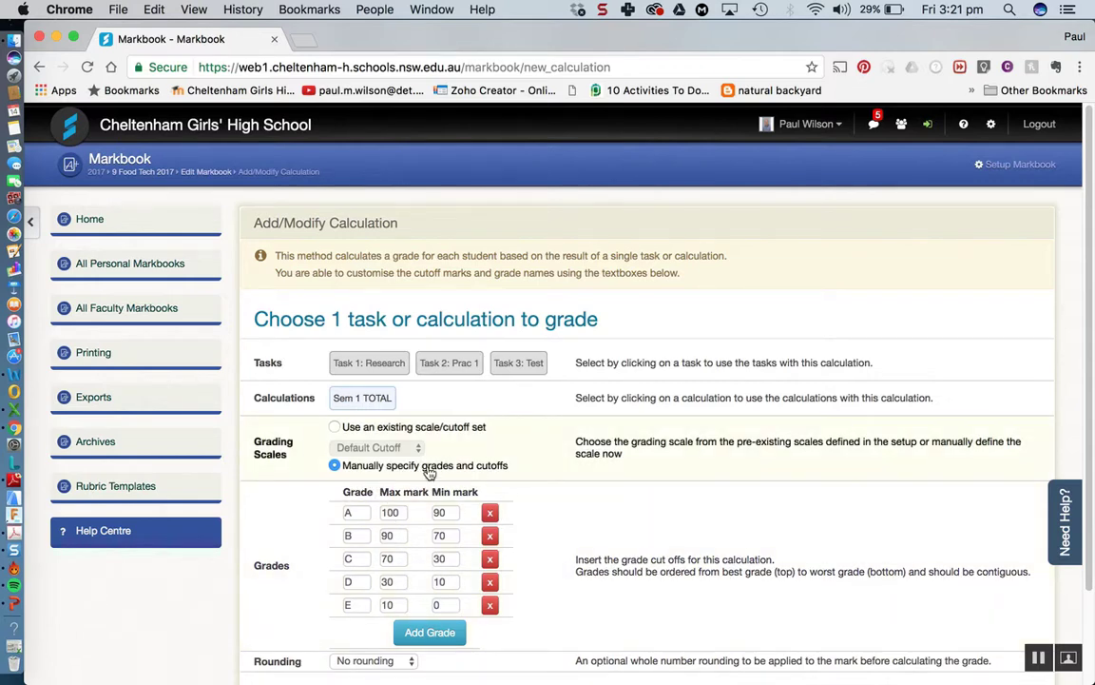
click(335, 427)
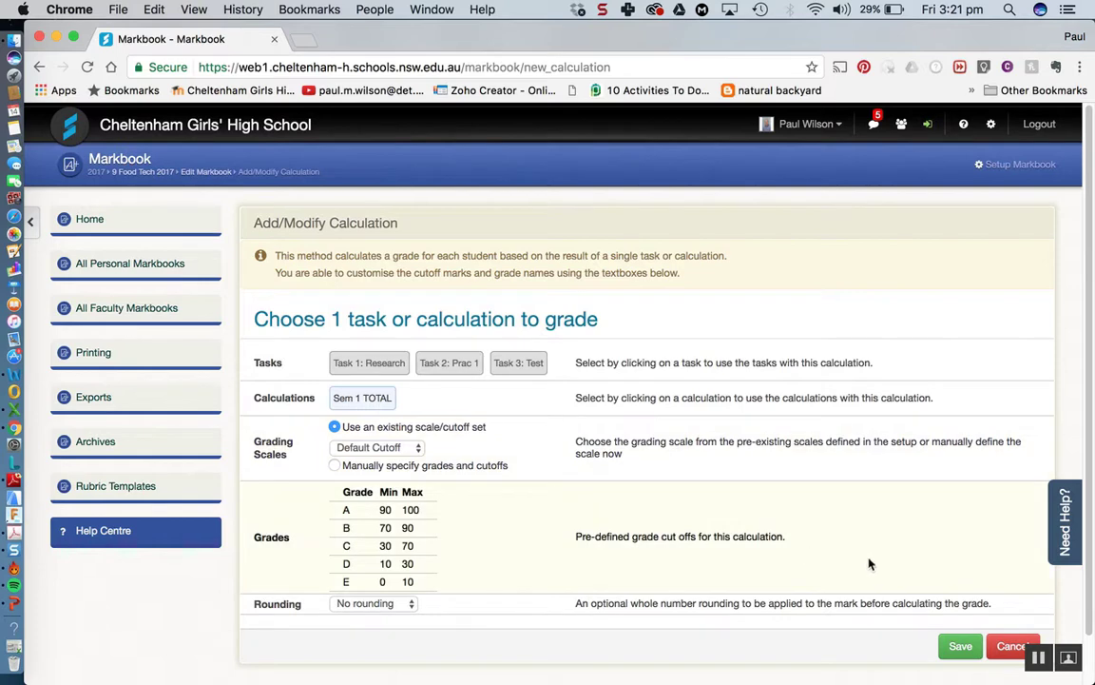
click(960, 649)
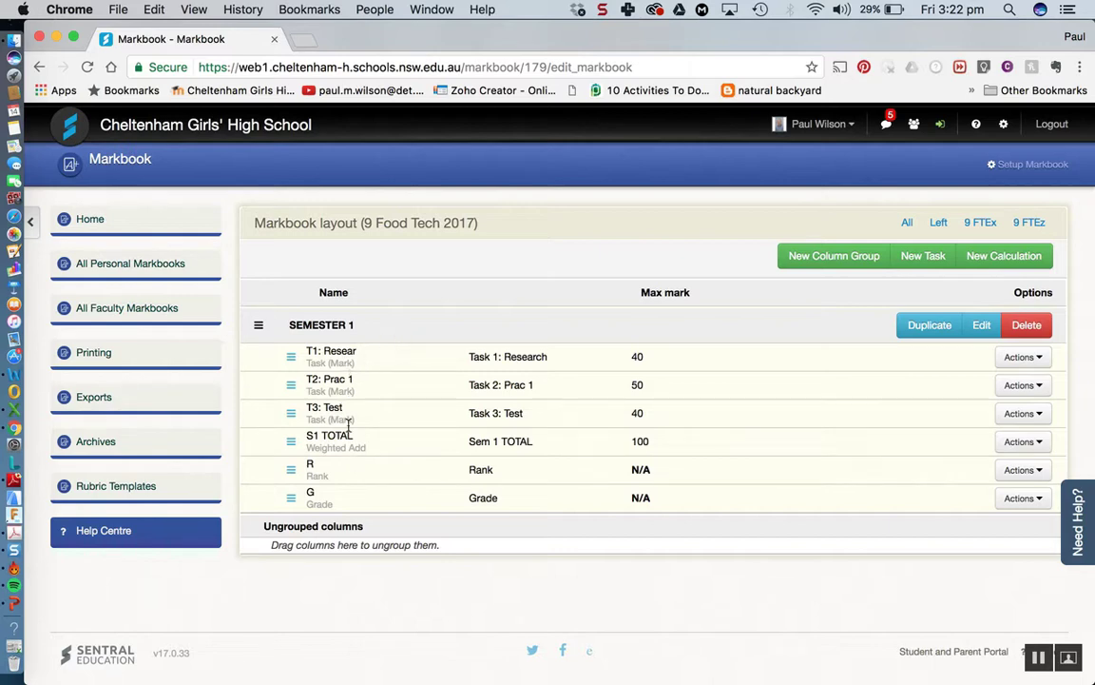
Open the 9 FTEx class marks and run the calculation for the G column
mouse_move(327, 441)
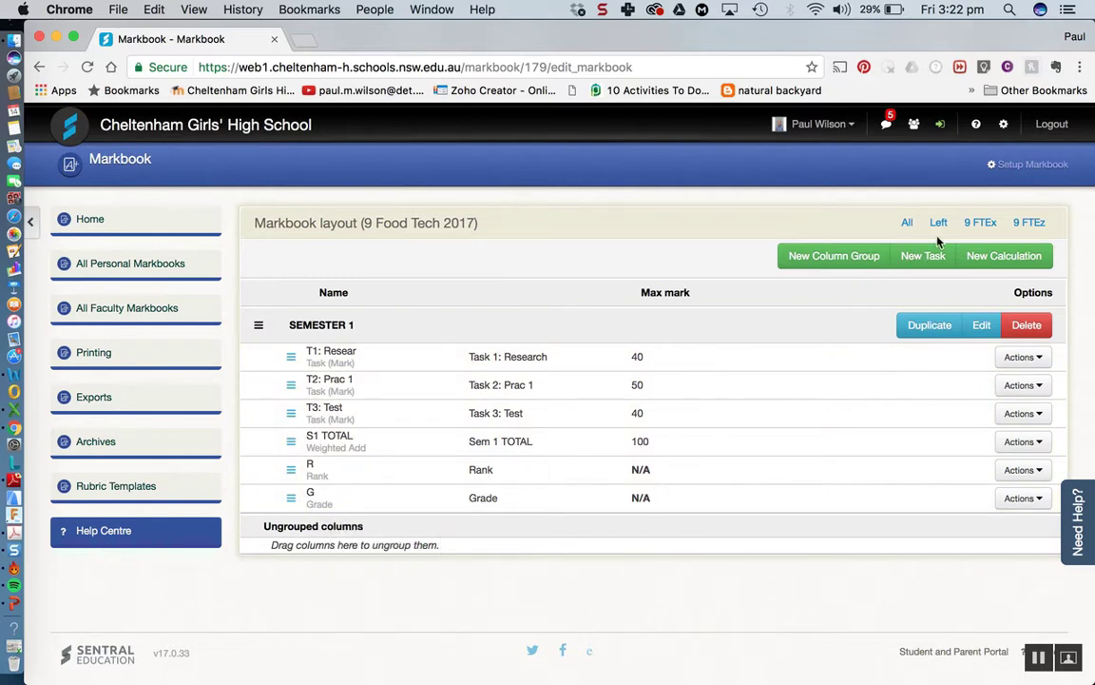
click(987, 228)
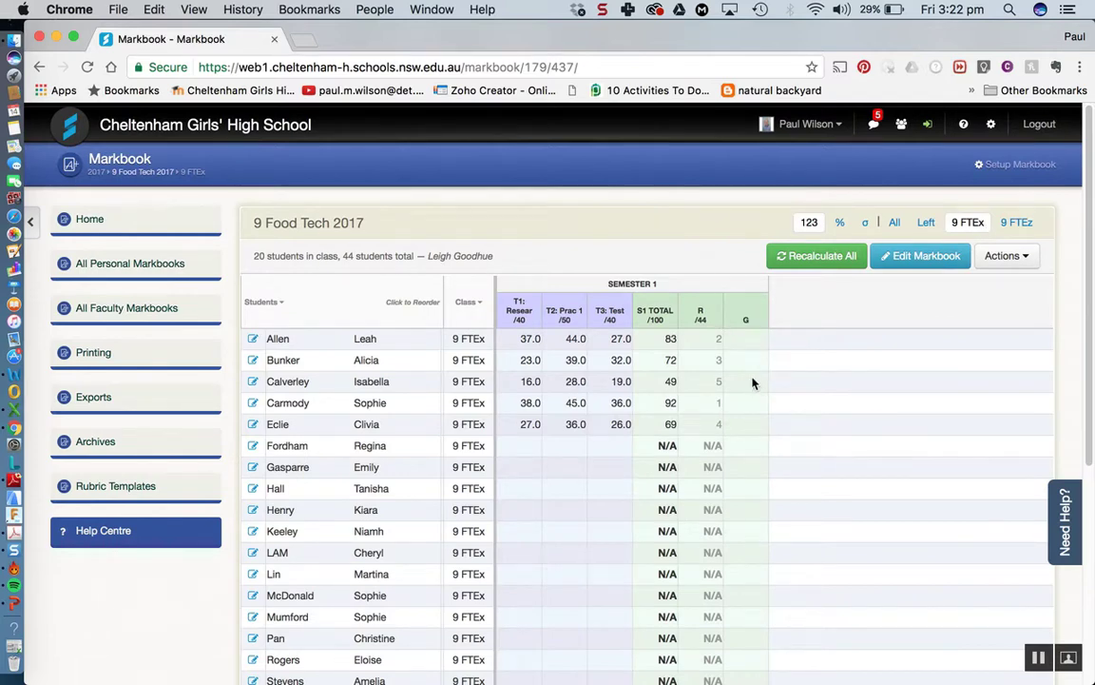
click(745, 310)
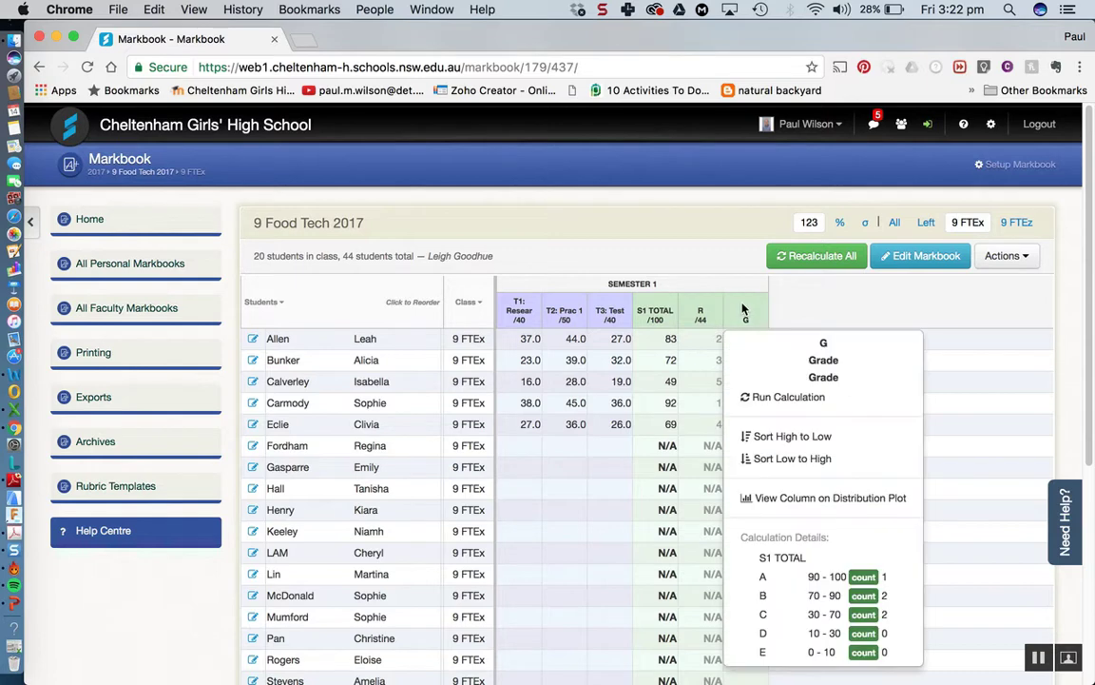
click(769, 403)
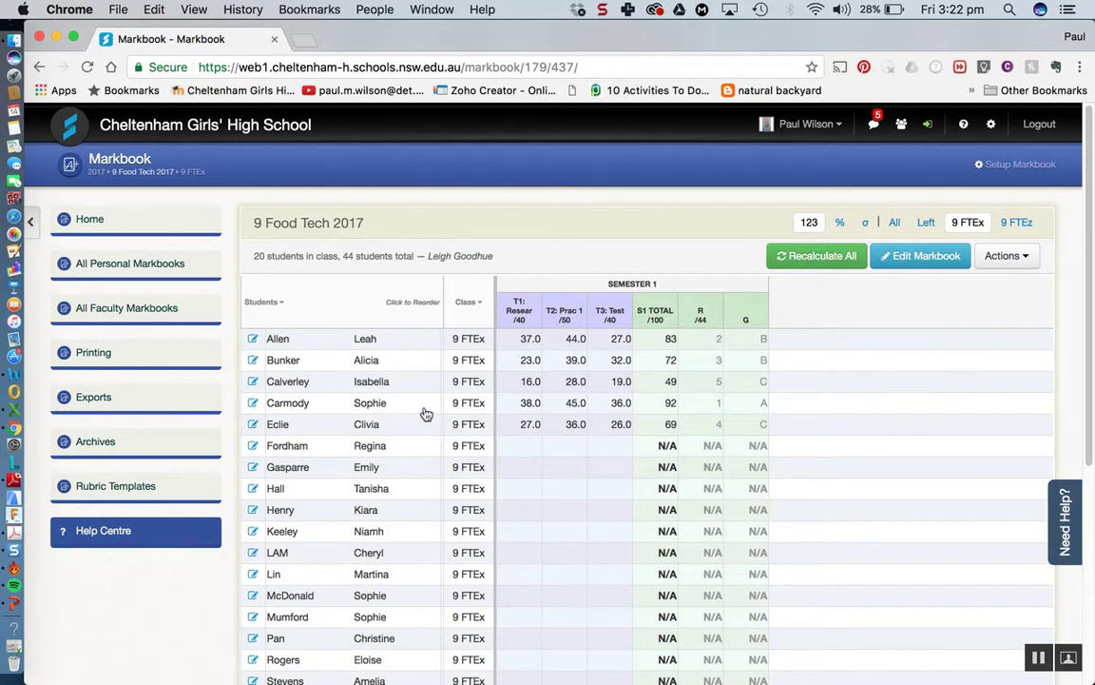
Examine the grade cutoffs and counts in the G column's calculation details, and close them
mouse_move(672, 406)
click(745, 318)
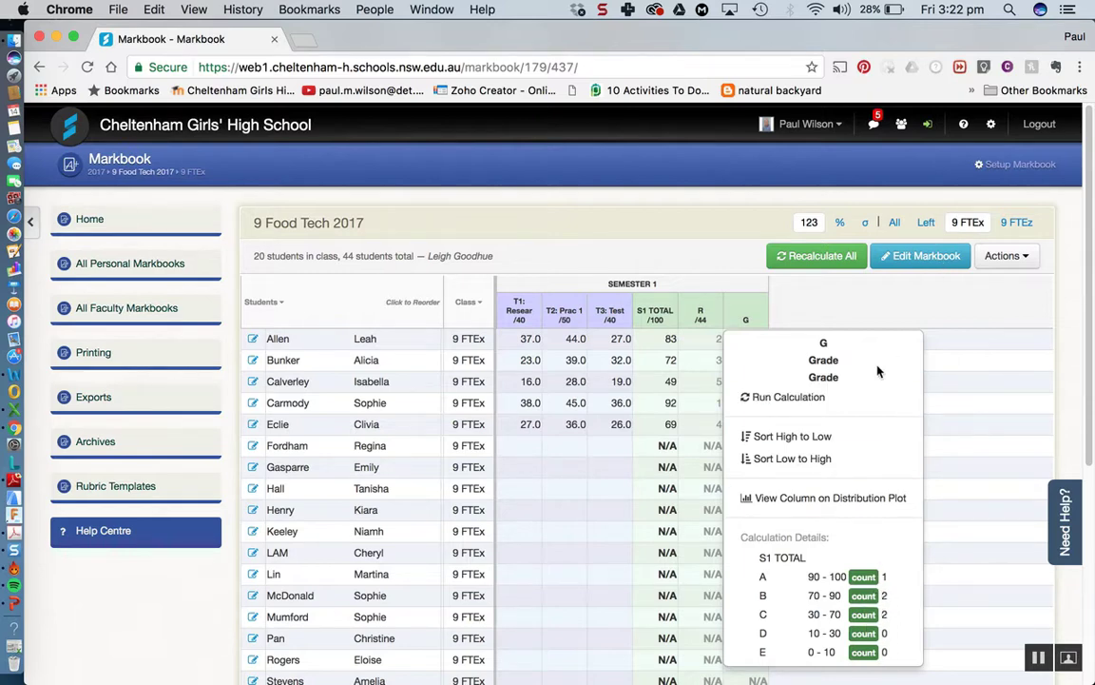
click(858, 325)
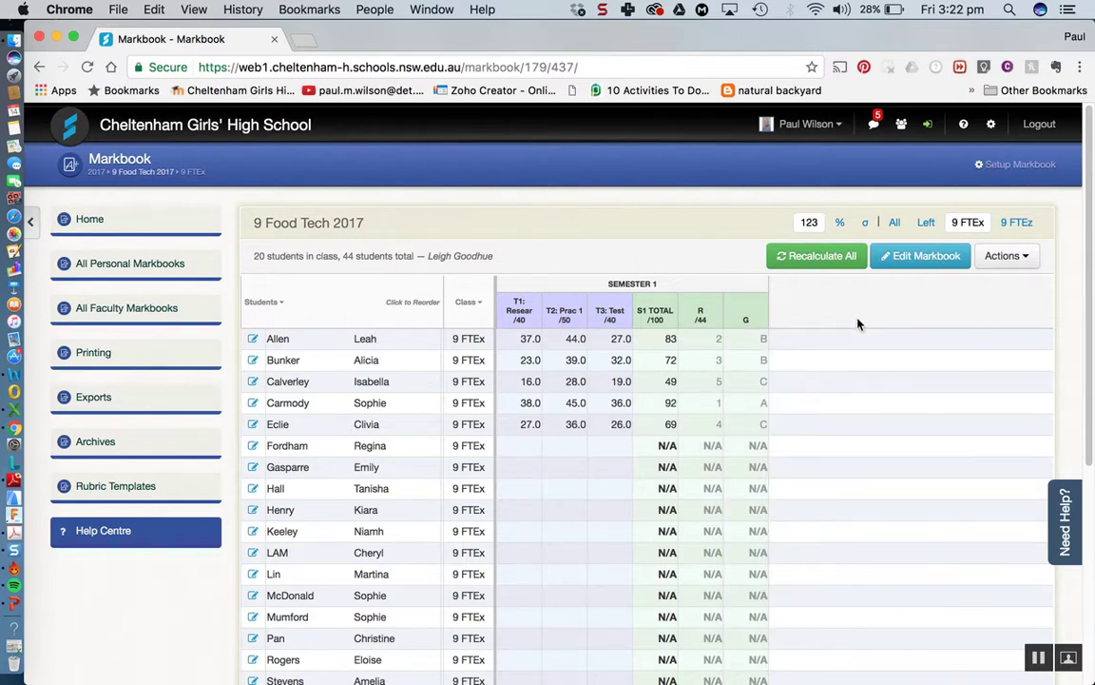